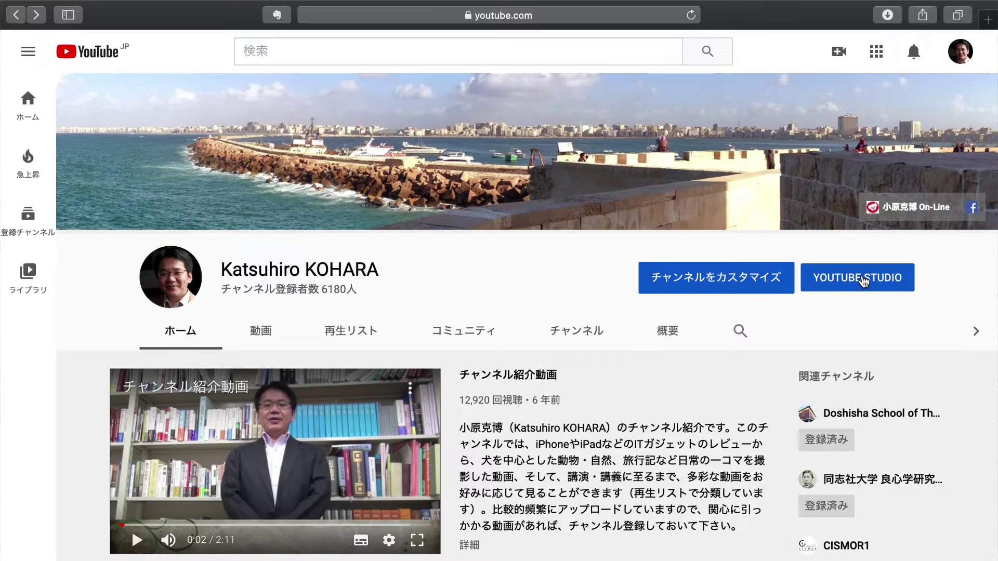
# Open YouTube Studio and bring up the details page of the channel's video 授業のための動画作成２ for editing
pyautogui.click(862, 281)
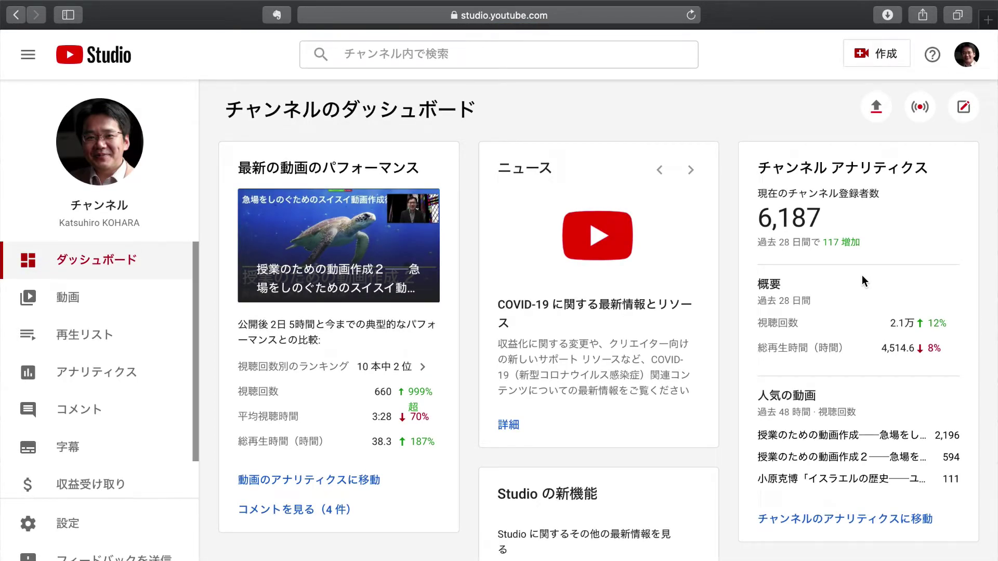
pyautogui.click(63, 306)
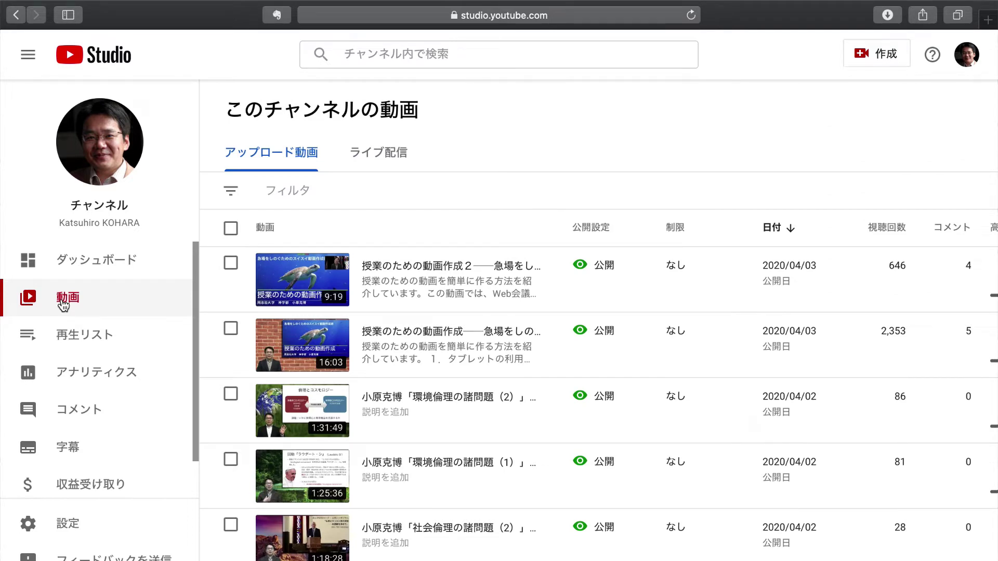
pyautogui.moveTo(379, 342)
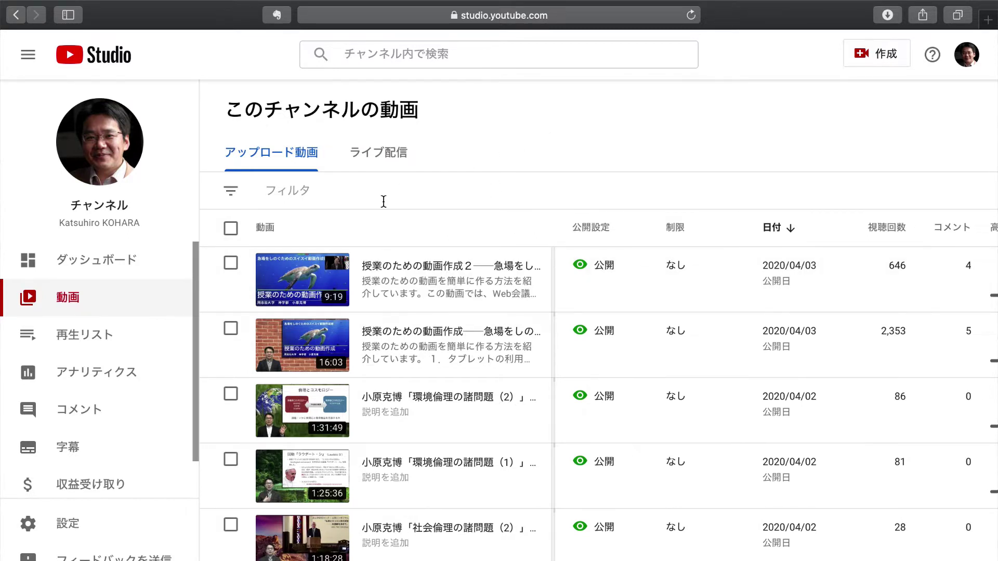
pyautogui.moveTo(284, 280)
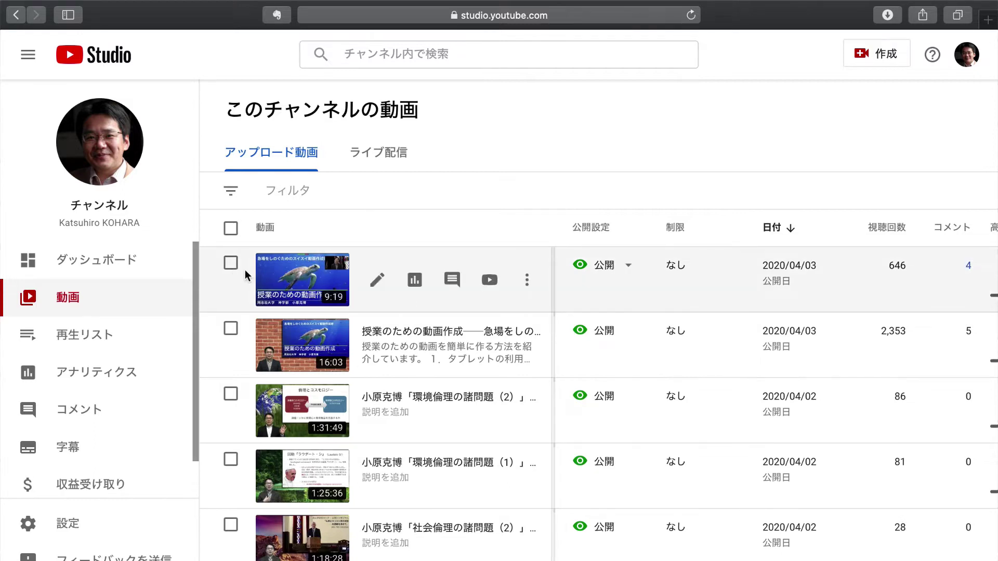
pyautogui.click(378, 284)
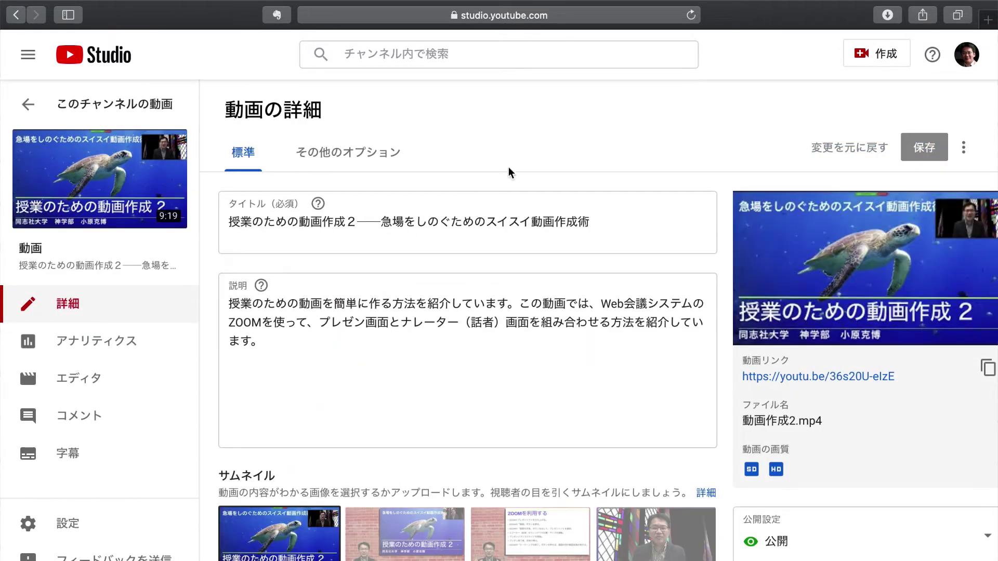
pyautogui.click(238, 171)
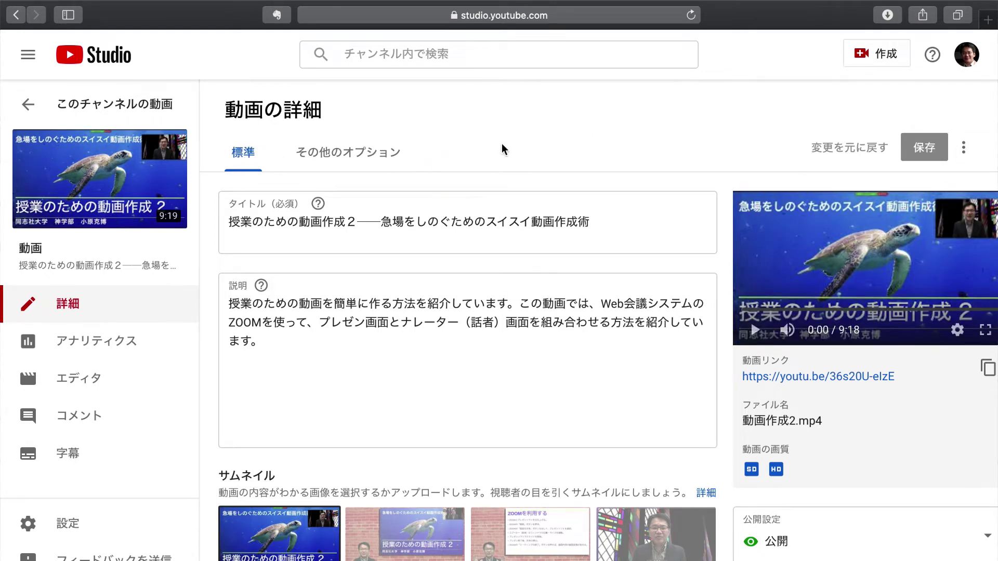
# Open the video's automatic Japanese captions in the classic creator tools (従来のクリエイター ツール) and start editing them
pyautogui.click(359, 159)
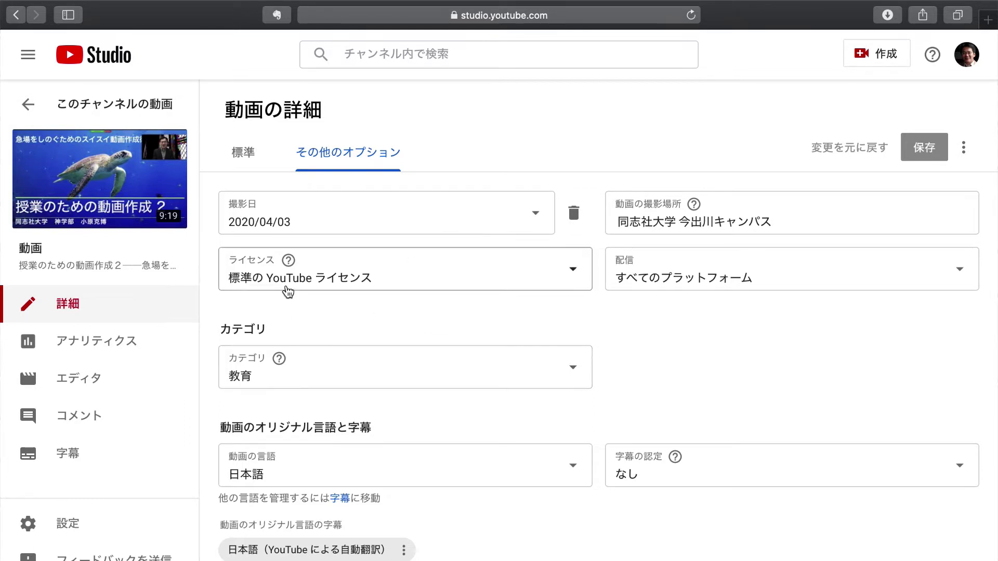
pyautogui.scroll(-2, 311, 387)
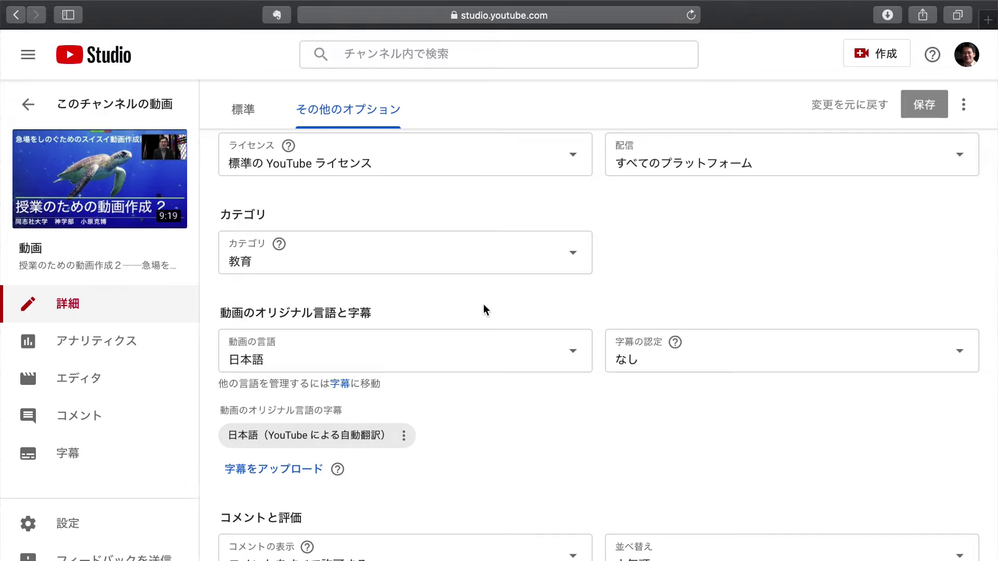
pyautogui.scroll(-2, 464, 311)
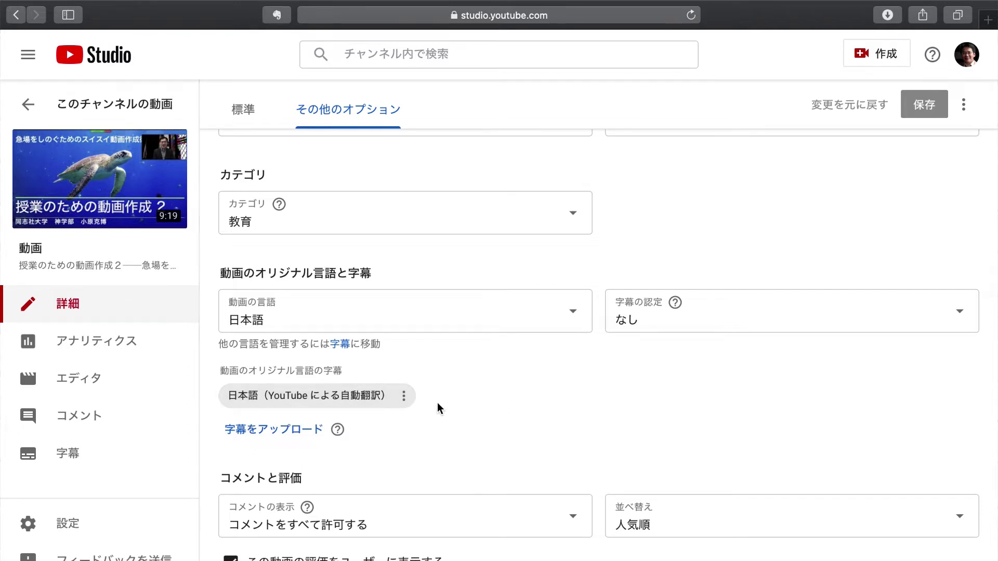
pyautogui.click(404, 399)
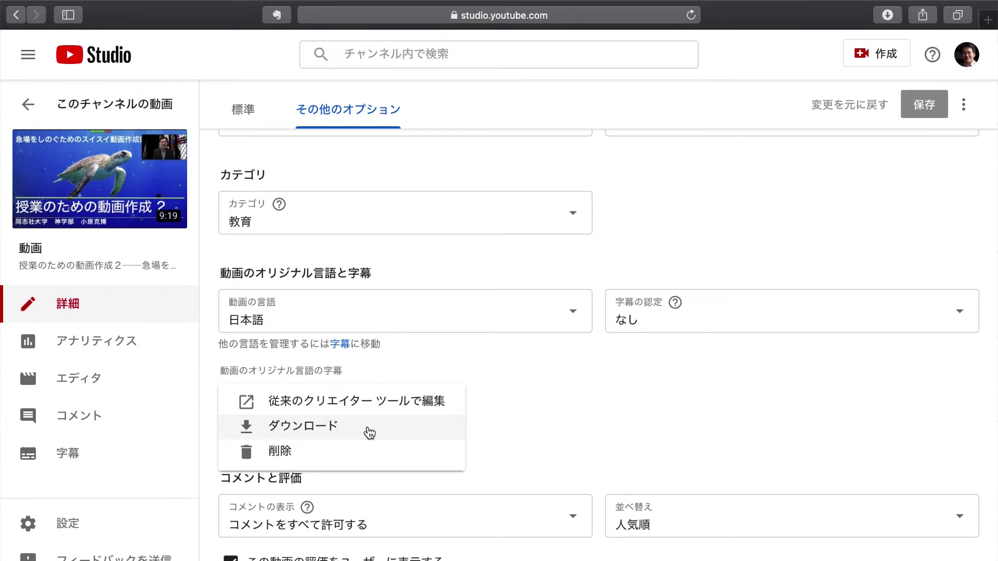
pyautogui.click(503, 424)
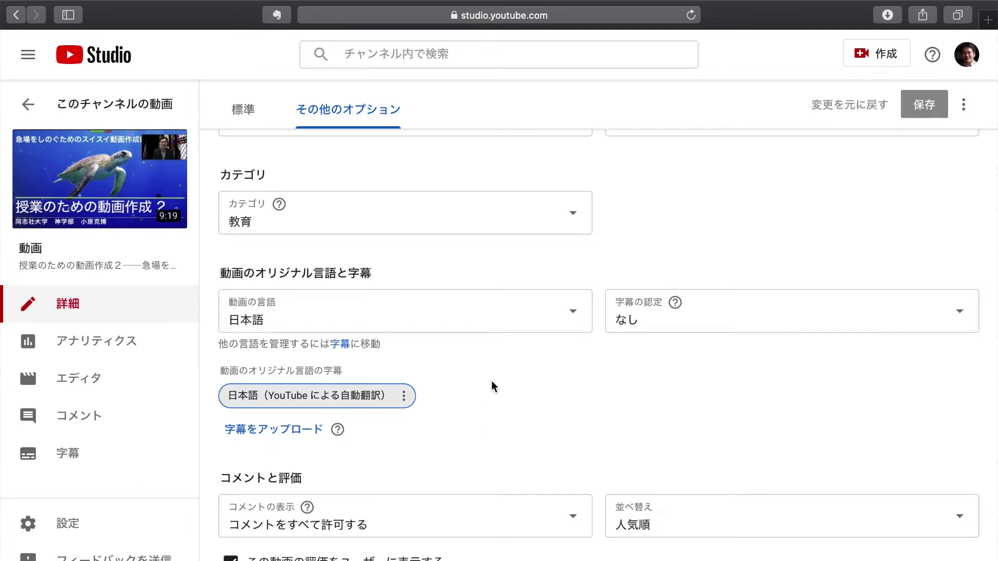
pyautogui.click(404, 399)
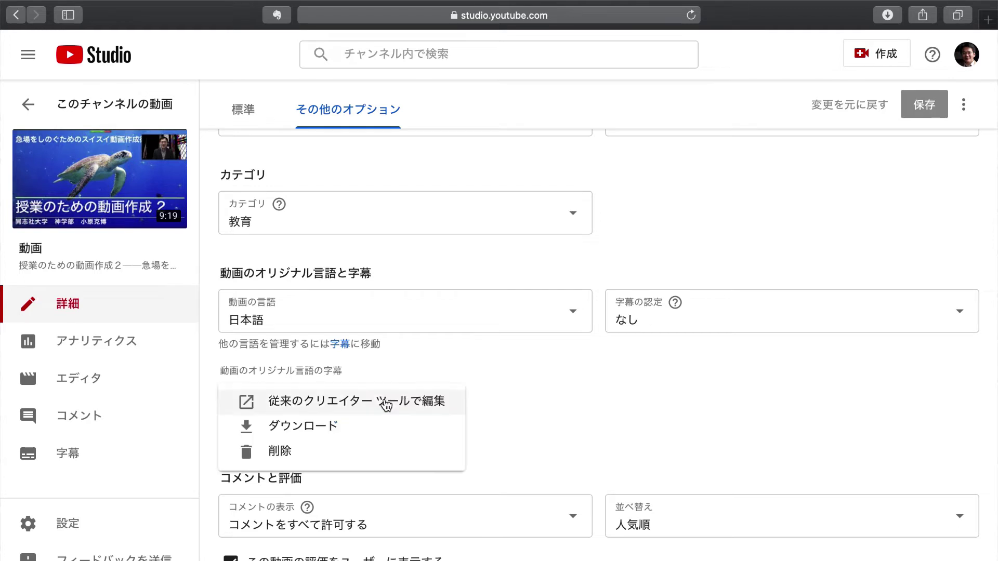
pyautogui.click(406, 410)
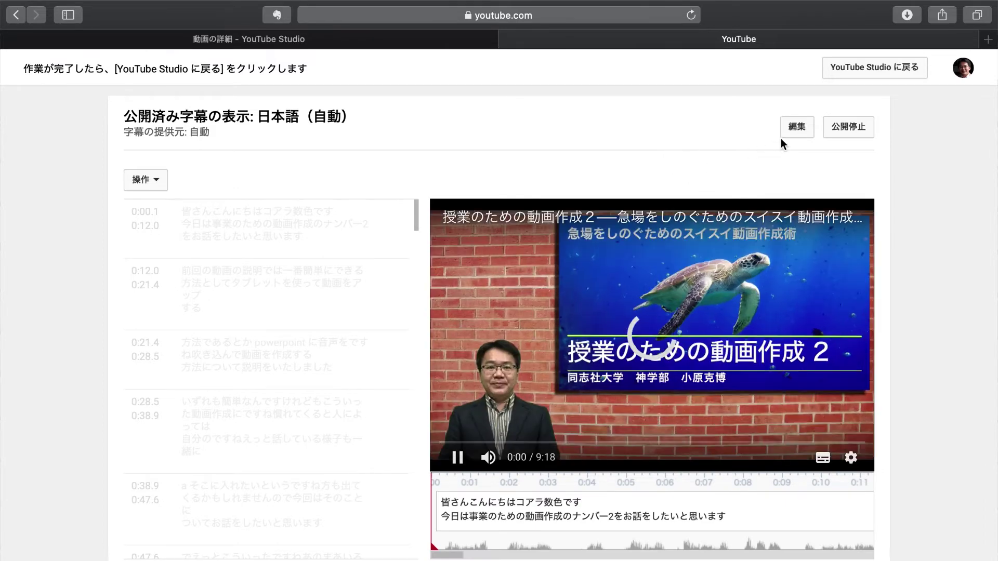
pyautogui.click(795, 130)
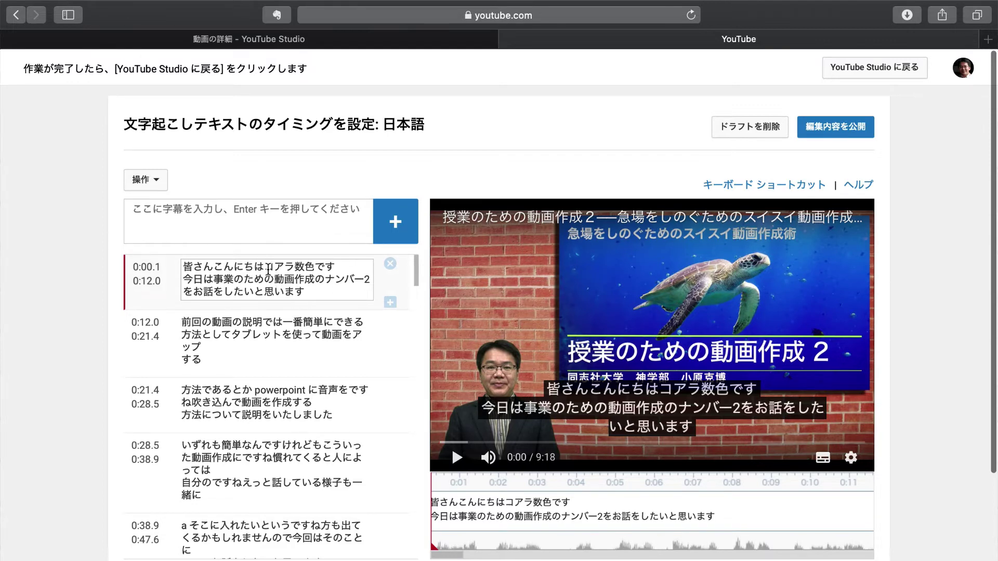
# Replace the misrecognized コアラ数色 in the first caption with the speaker's full name
pyautogui.moveTo(265, 267); pyautogui.dragTo(313, 267)
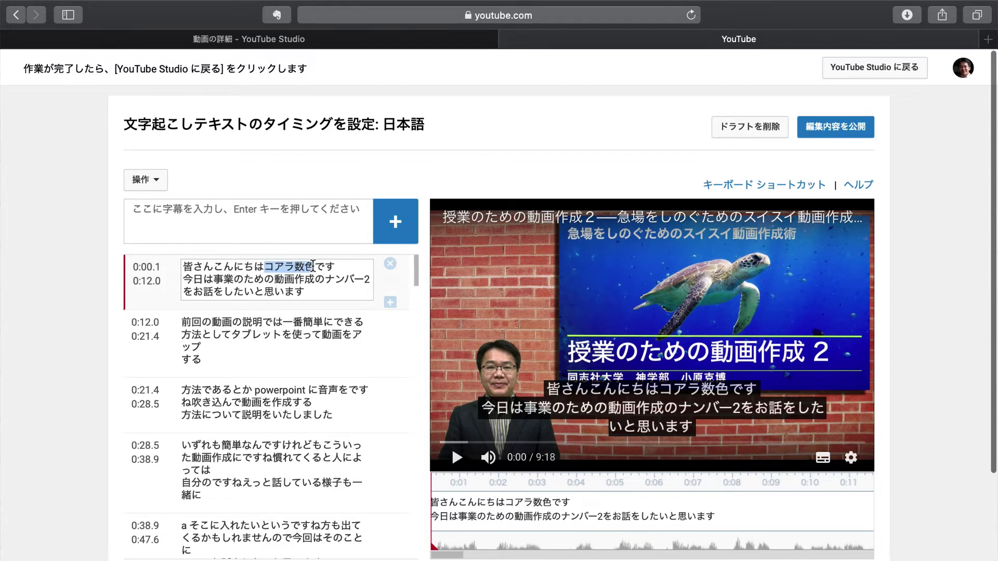
pyautogui.click(295, 267)
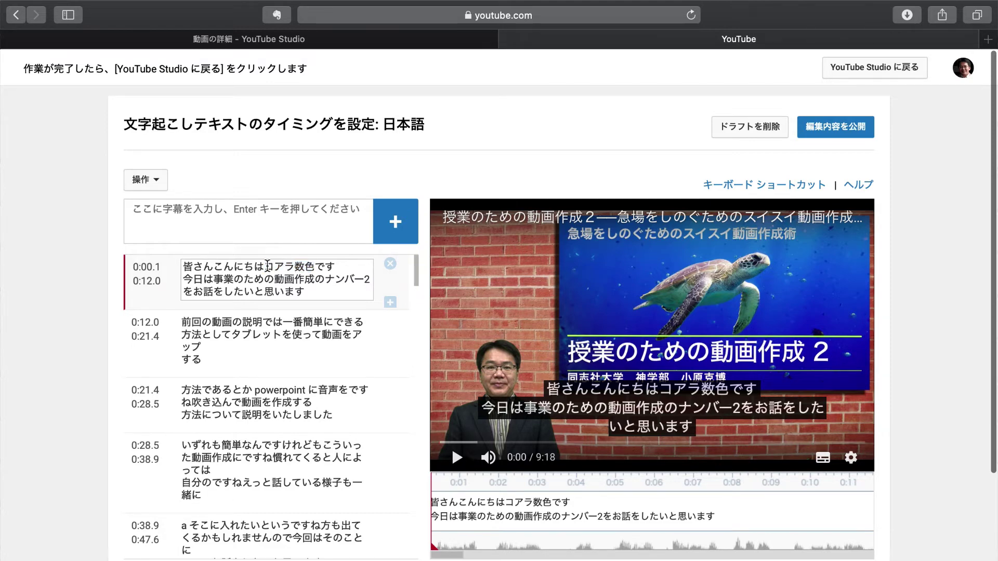
pyautogui.moveTo(265, 266); pyautogui.dragTo(315, 272)
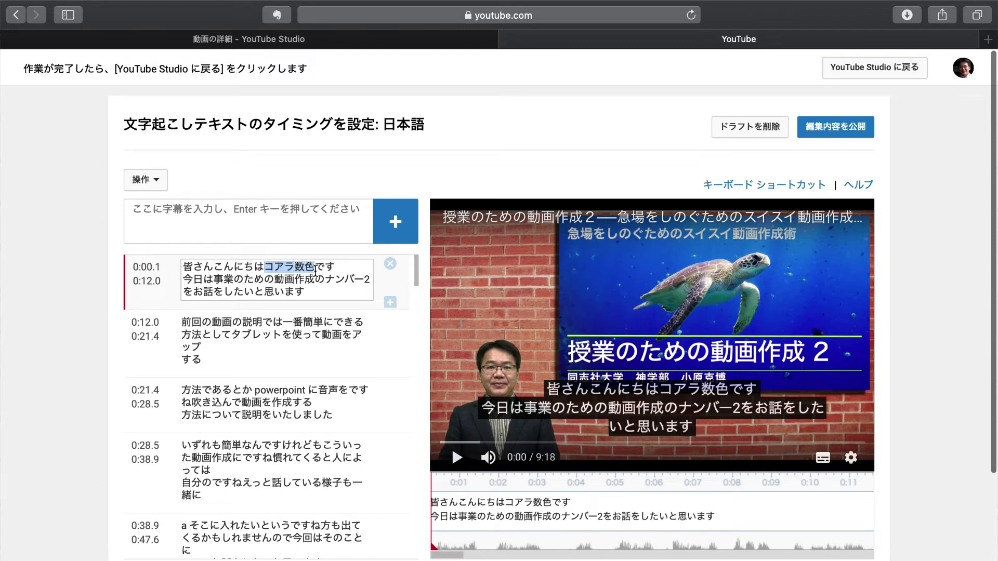
pyautogui.write('こはらかつひ')
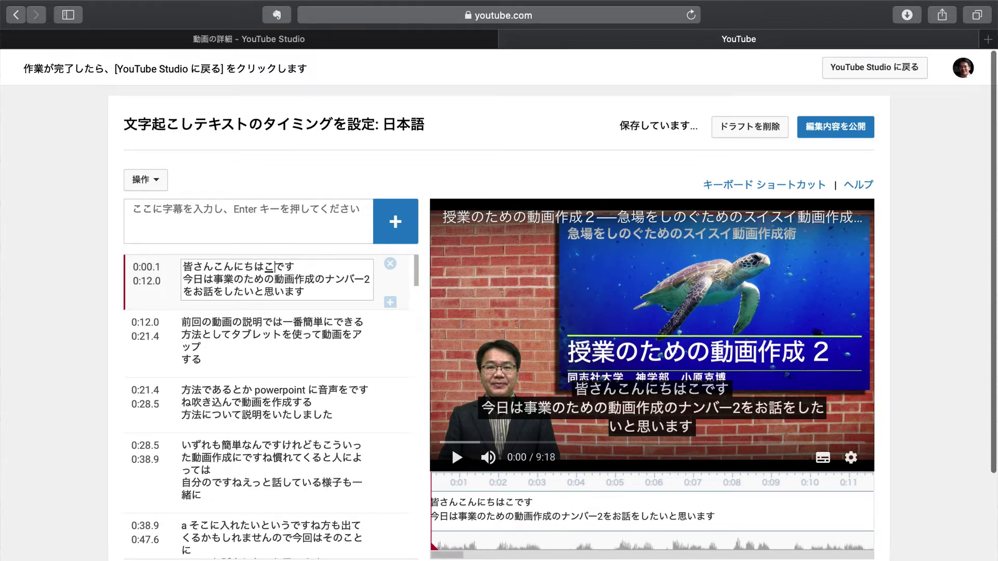
pyautogui.press('space')
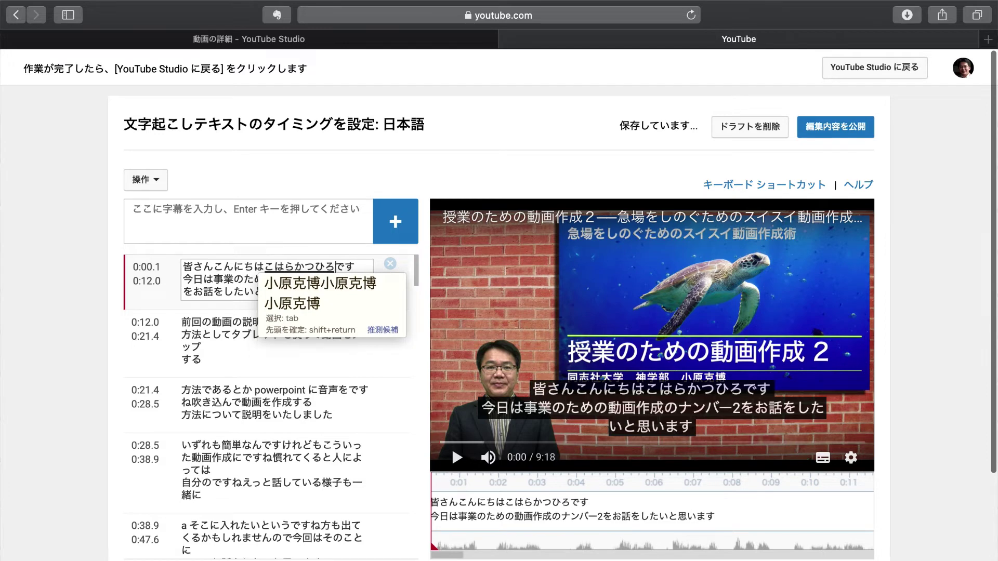
pyautogui.press('Return')
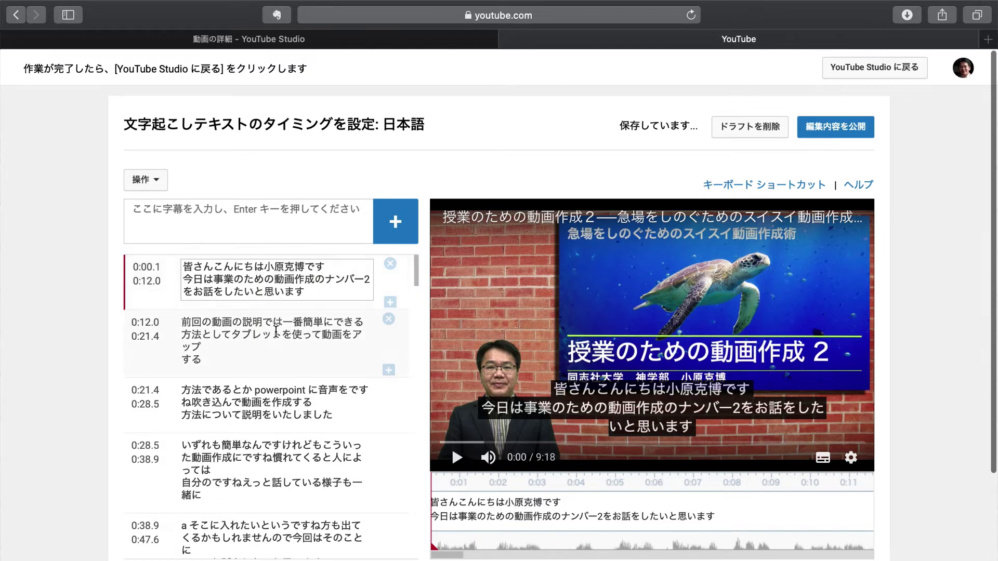
# Read through the following captions to examine how accurately the speech was transcribed
pyautogui.scroll(-2, 276, 331)
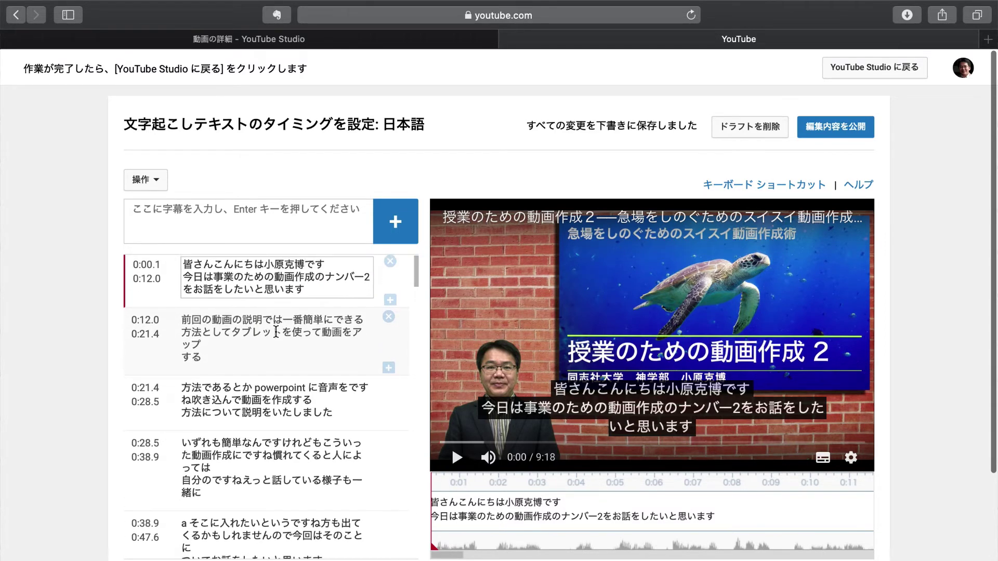
pyautogui.scroll(-1, 276, 331)
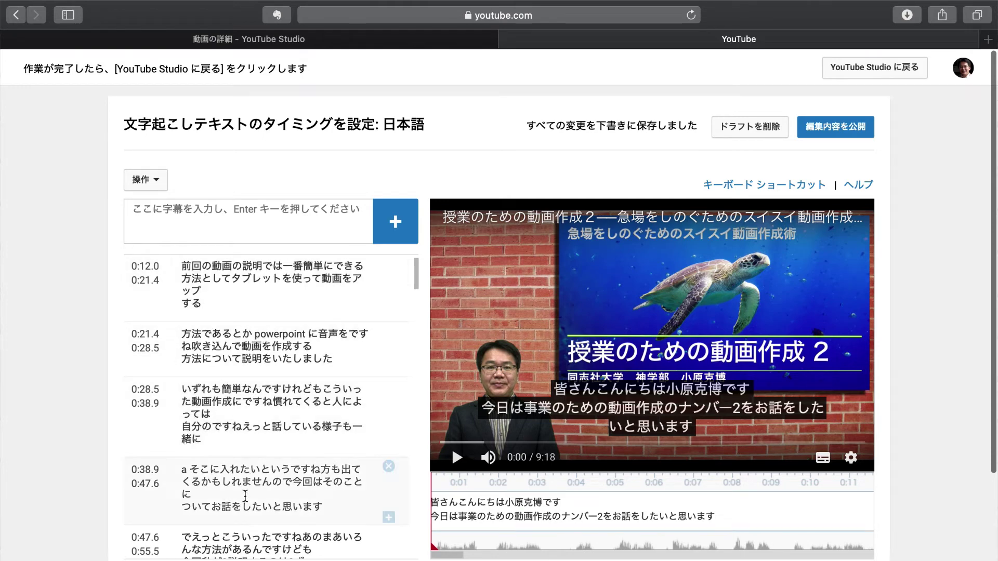
pyautogui.scroll(-2, 245, 494)
pyautogui.scroll(-5, 245, 495)
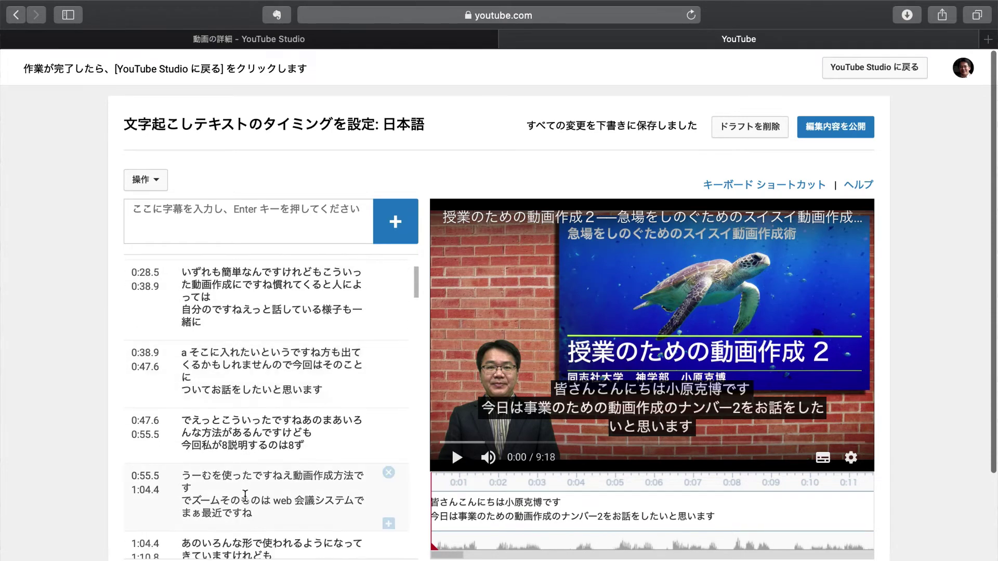
pyautogui.scroll(-2, 245, 496)
pyautogui.scroll(2, 245, 496)
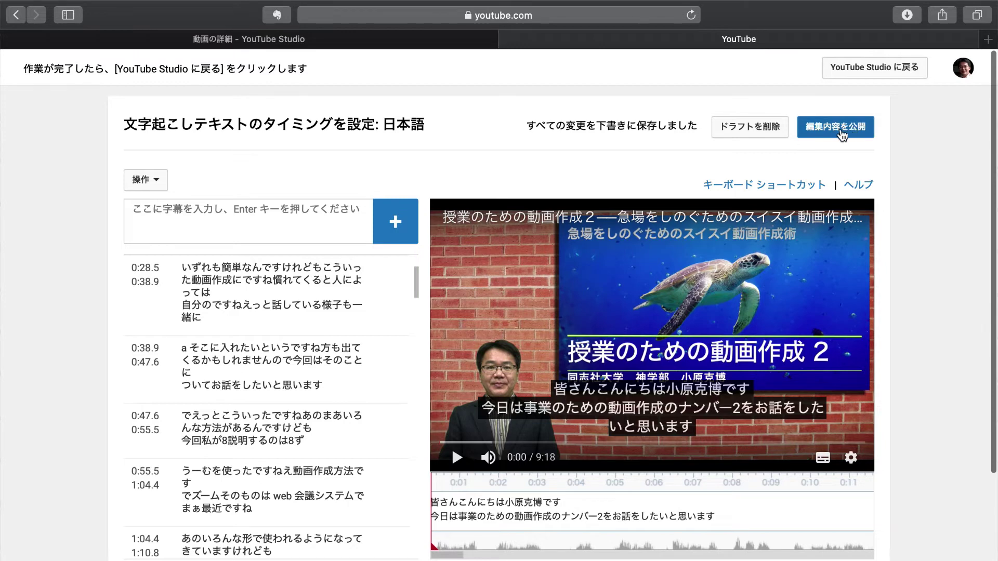
pyautogui.scroll(5, 237, 382)
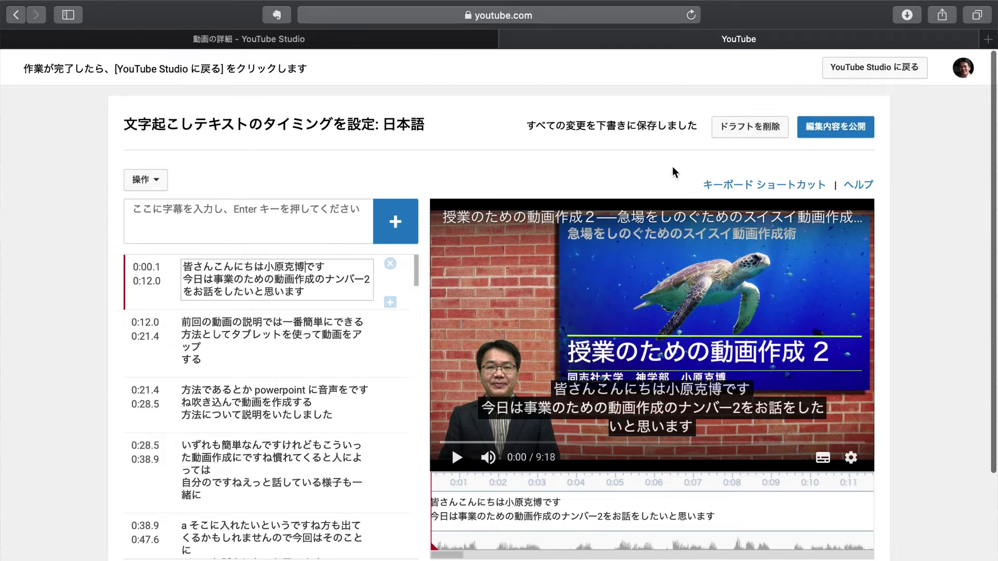
pyautogui.scroll(-3, 248, 407)
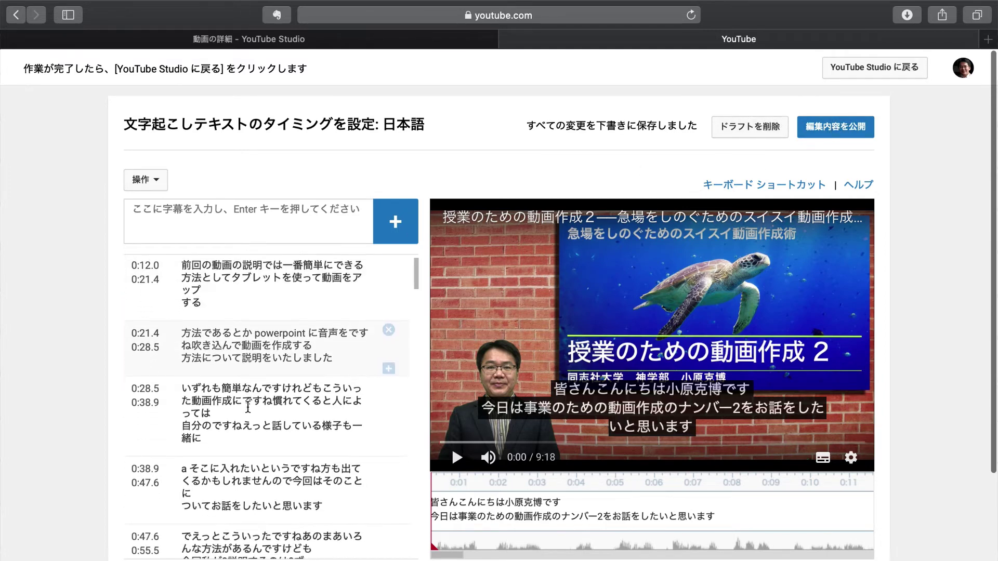
pyautogui.scroll(-7, 247, 406)
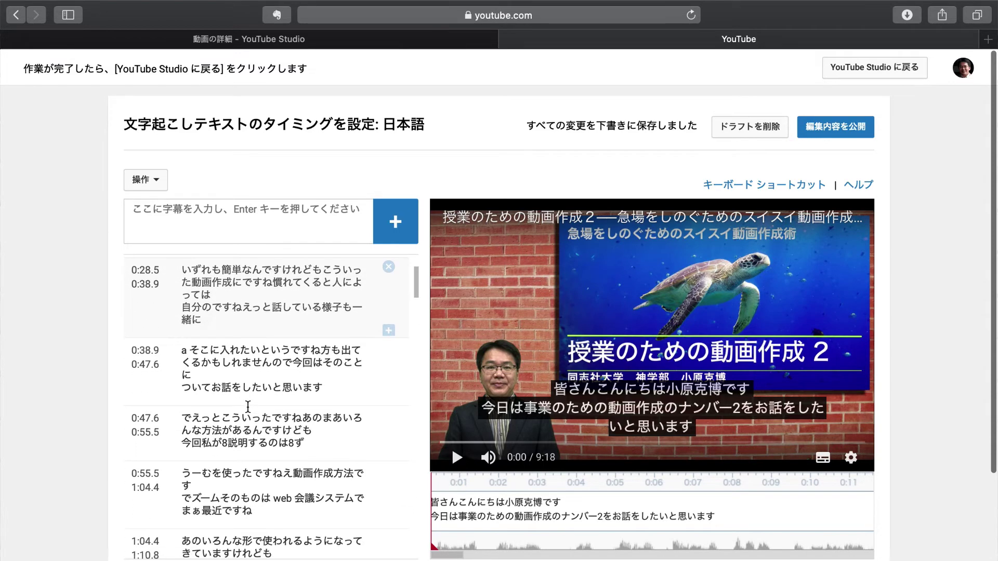
pyautogui.scroll(-5, 247, 407)
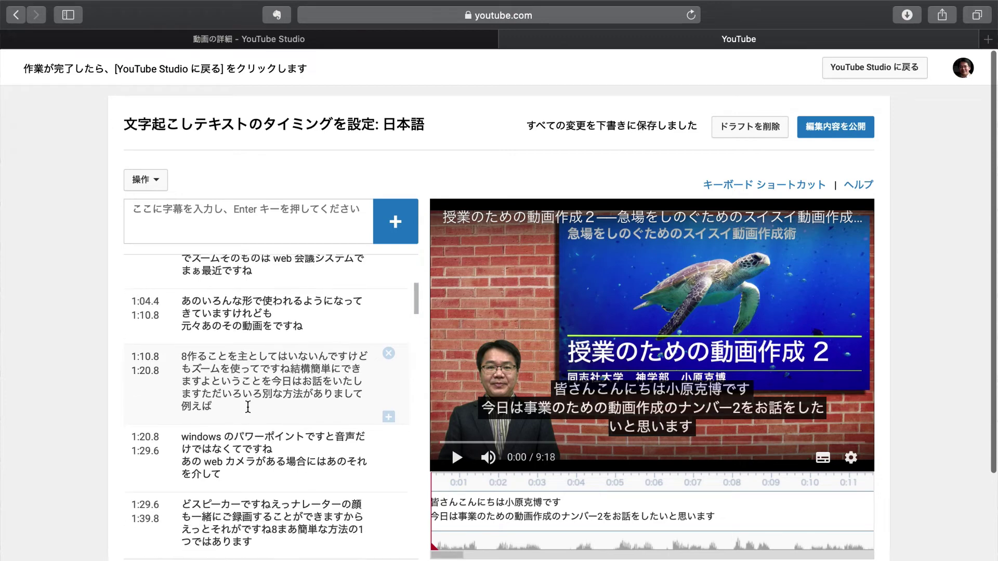
pyautogui.scroll(15, 248, 407)
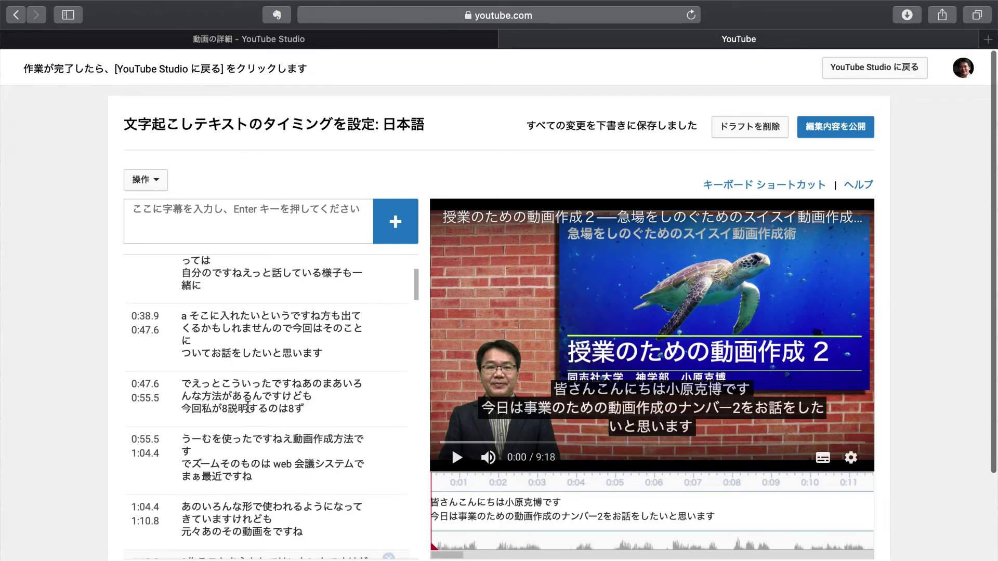
# Publish the edited Japanese captions and return to the video's details page in YouTube Studio
pyautogui.click(842, 133)
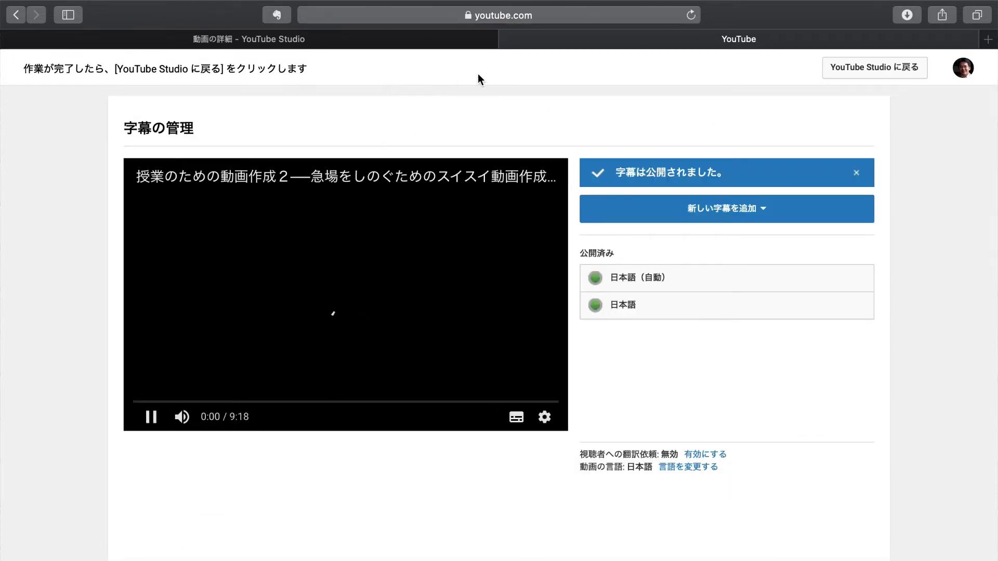
pyautogui.click(508, 39)
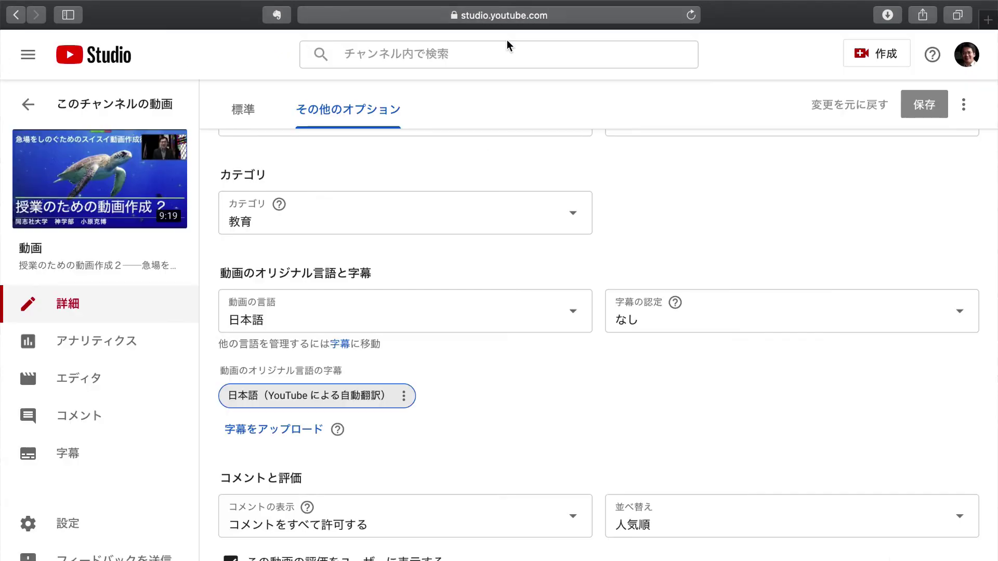
# Check which actions are available for the automatic Japanese captions in the language and captions section
pyautogui.scroll(-1, 440, 270)
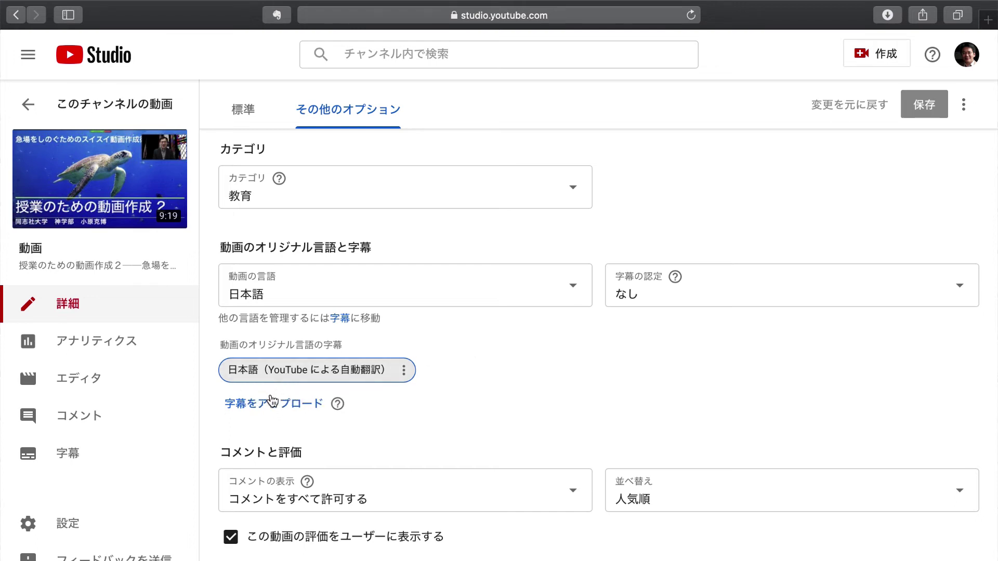
pyautogui.click(403, 371)
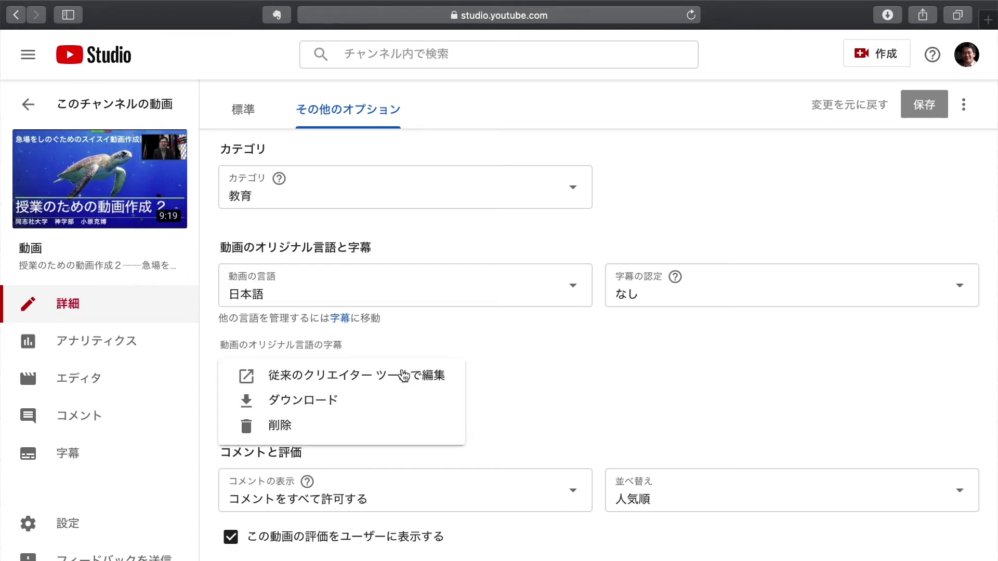
pyautogui.click(531, 393)
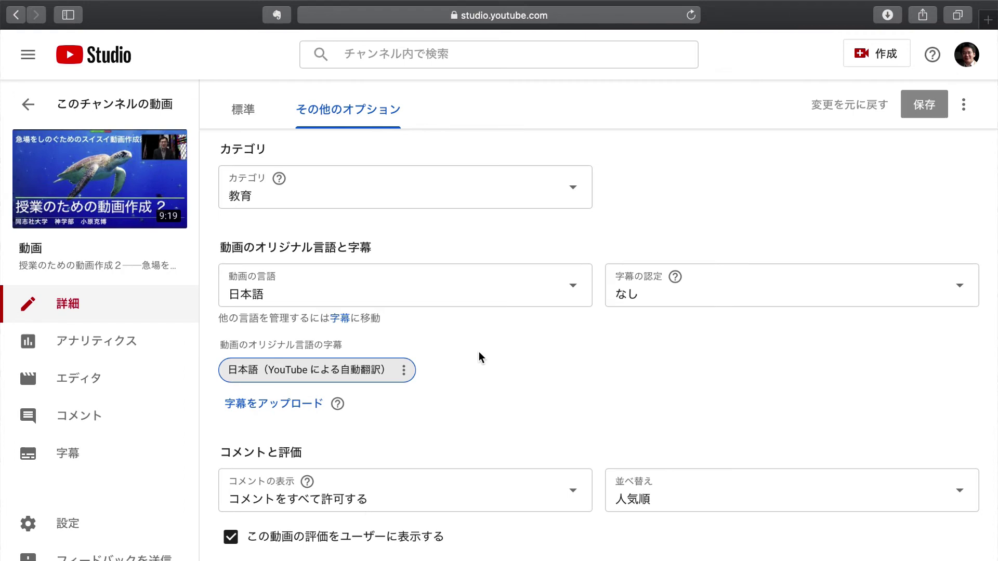
# Switch to the text editor, examine the timecodes and text of the caption file, and return to YouTube Studio
pyautogui.press('super+Tab')
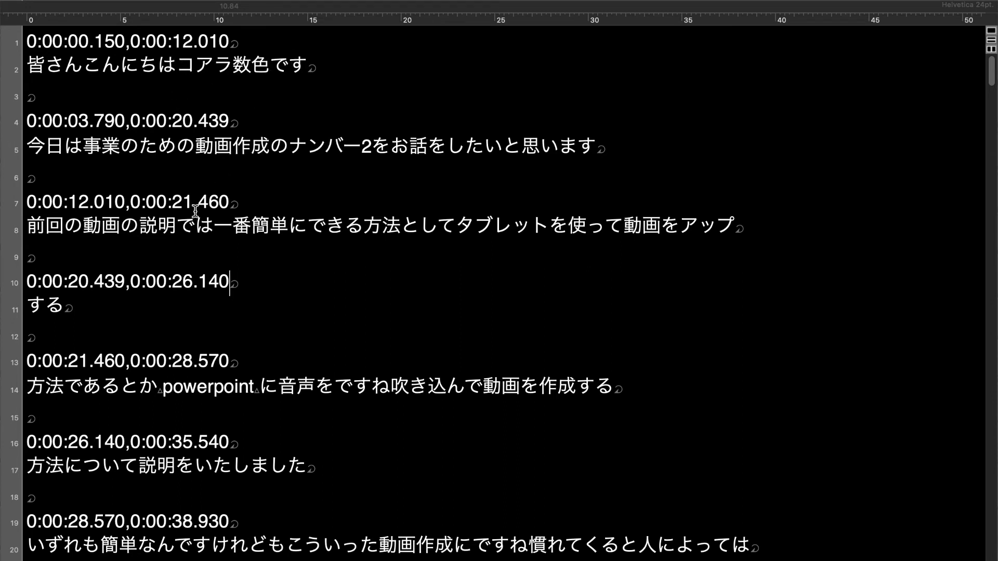
pyautogui.scroll(-4, 152, 393)
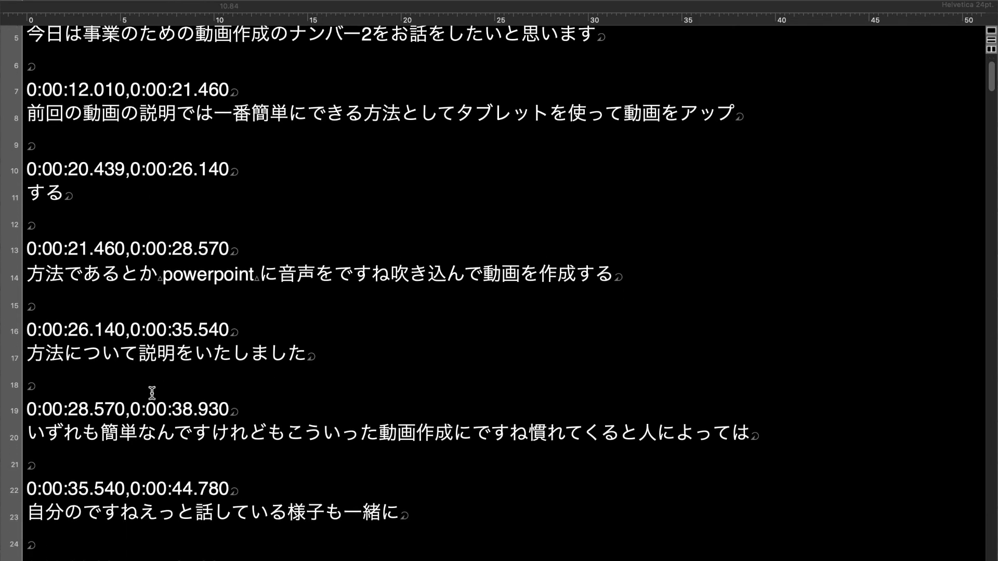
pyautogui.scroll(-20, 152, 392)
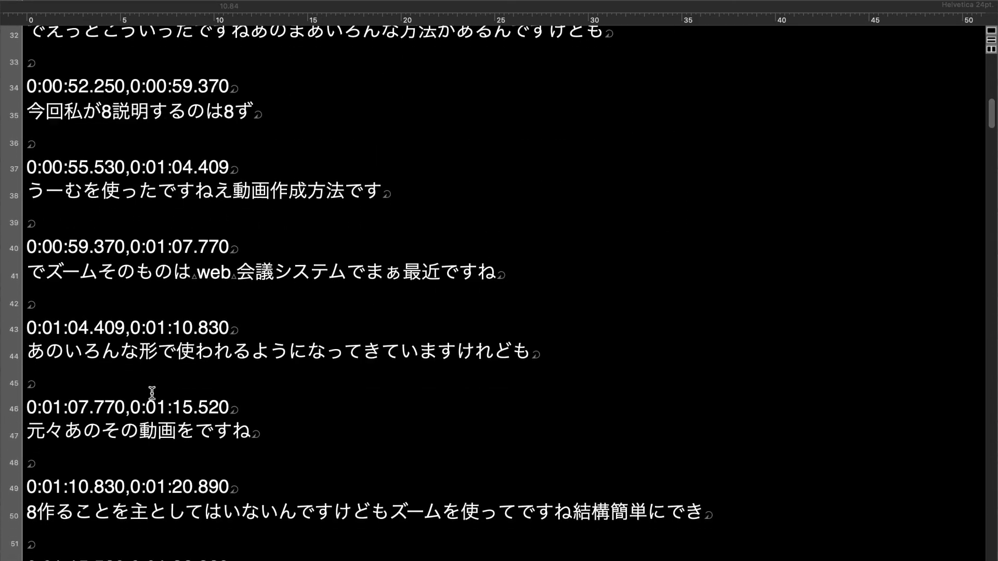
pyautogui.scroll(20, 152, 393)
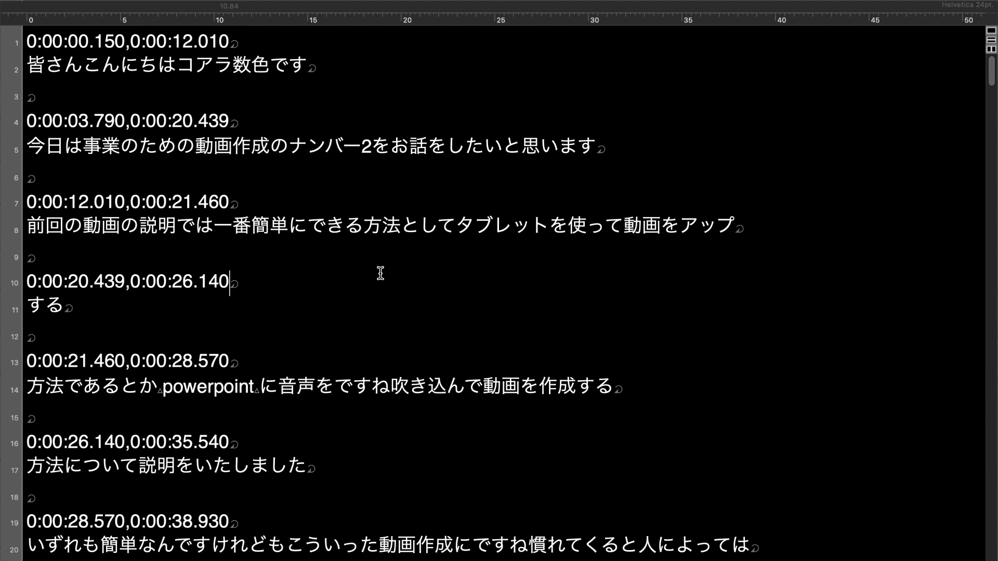
pyautogui.hotkey('ctrl', 'Right')
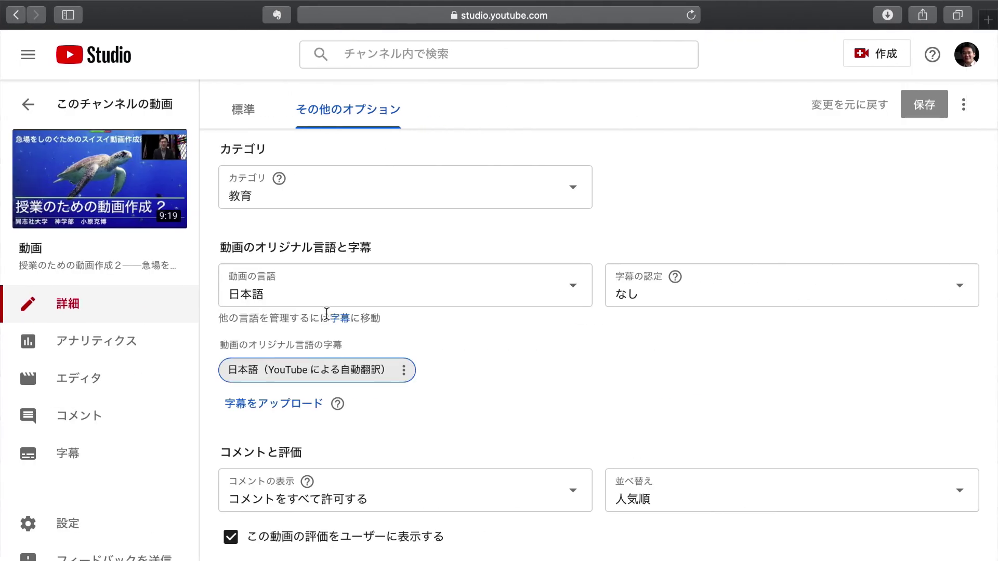